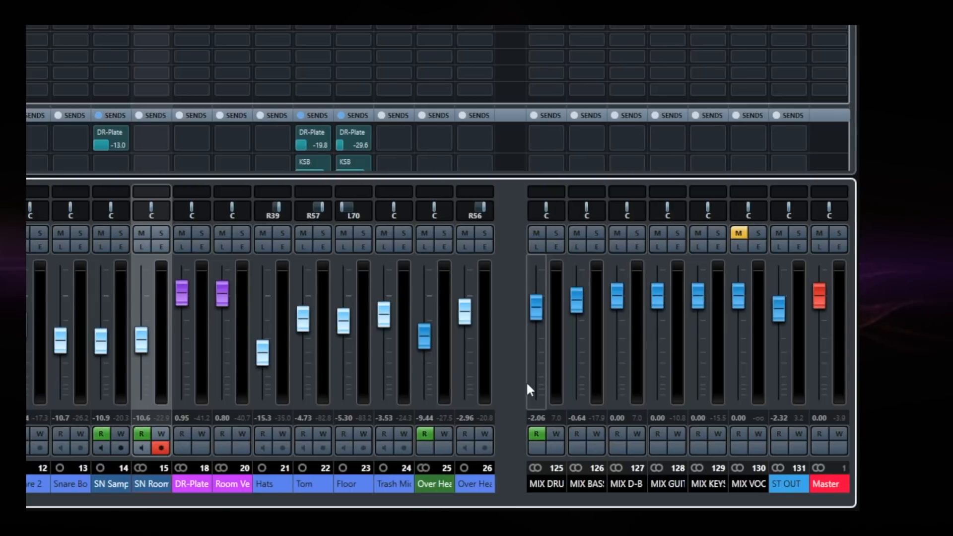
Play the SNARES group in solo to hear it alone, and take it out of solo after stopping playback
left_click(538, 304)
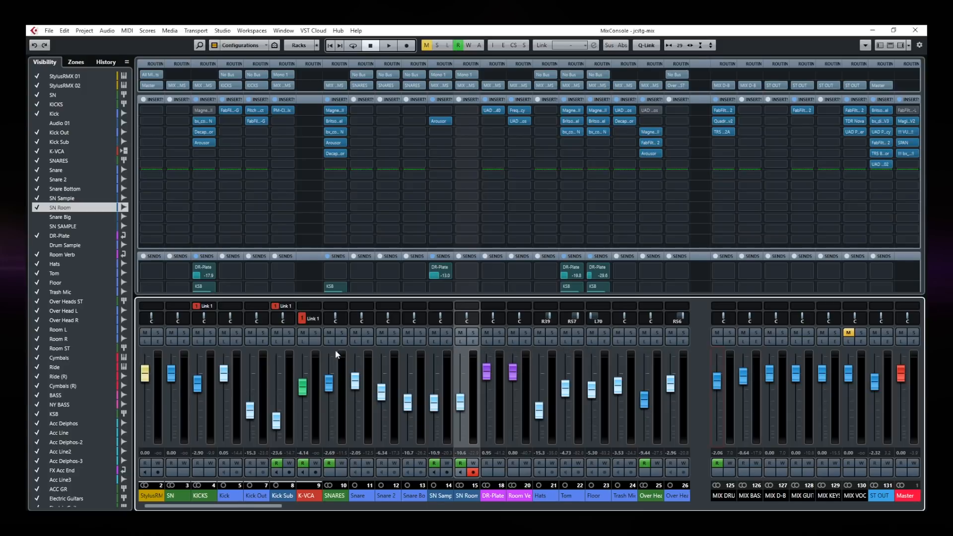
left_click(342, 333)
key("space")
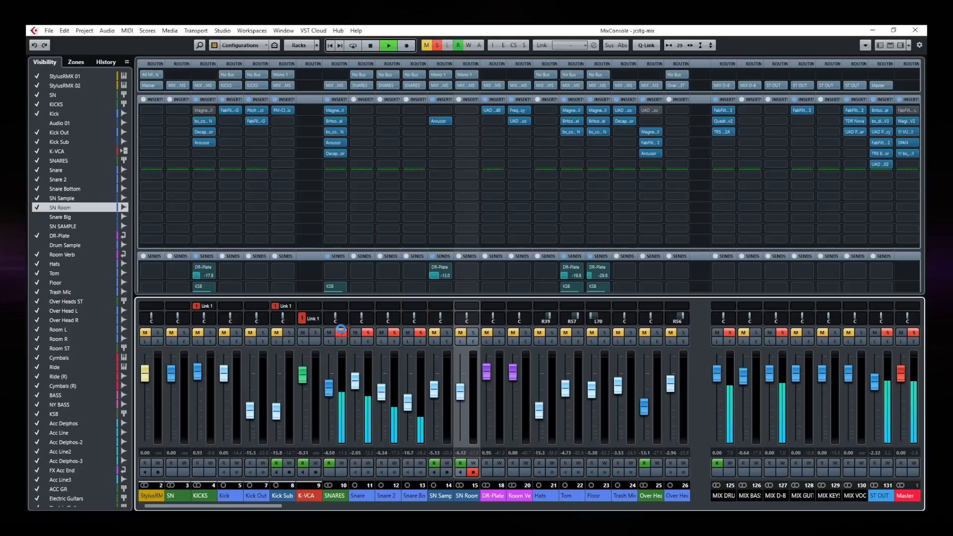
key("space")
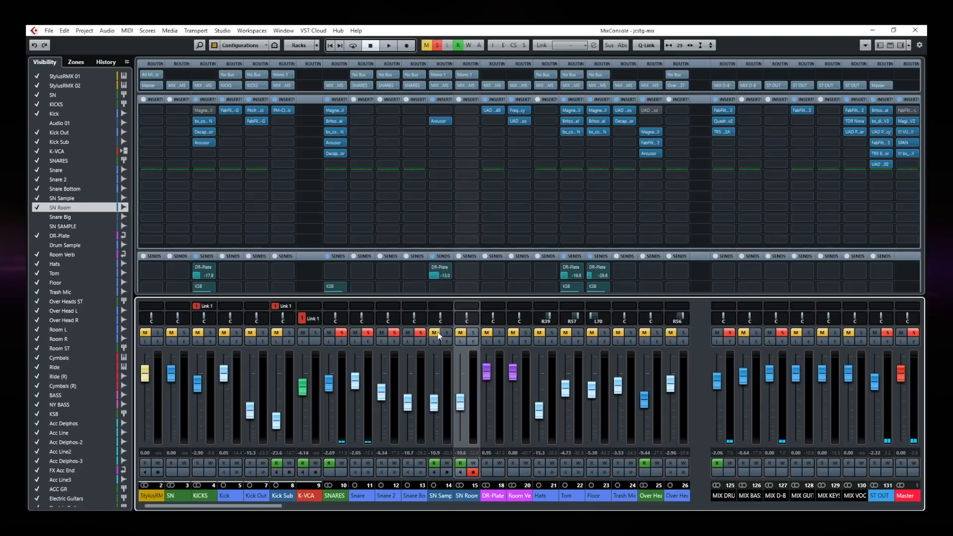
left_click(341, 333)
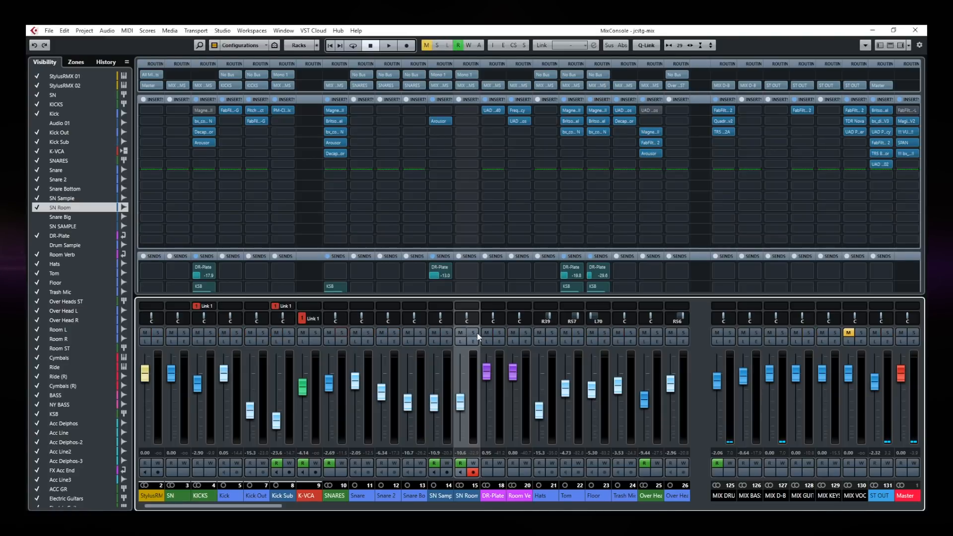
Audition the SN Sample channel in solo, checking its Arousor insert, and switch the solo over to SN Room
left_click(447, 333)
key("space")
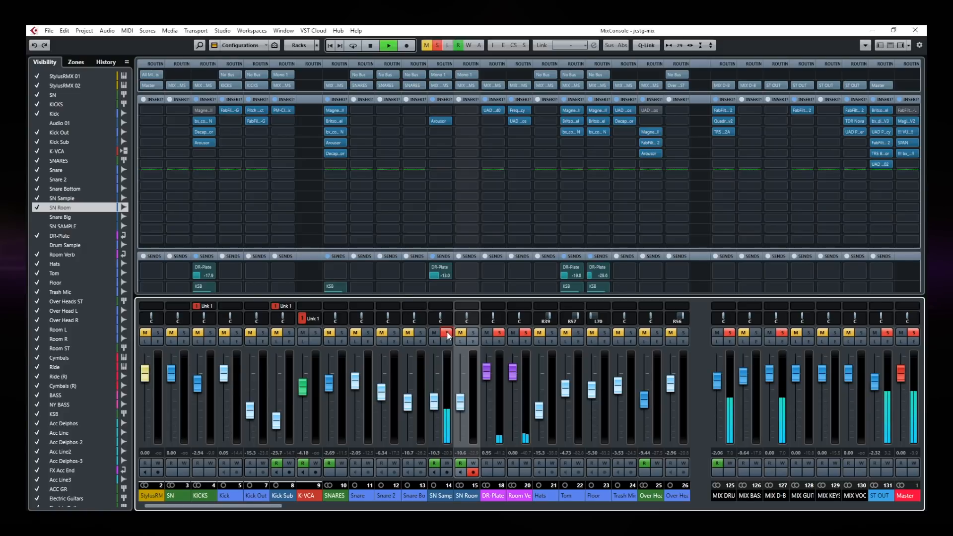
left_click(441, 121)
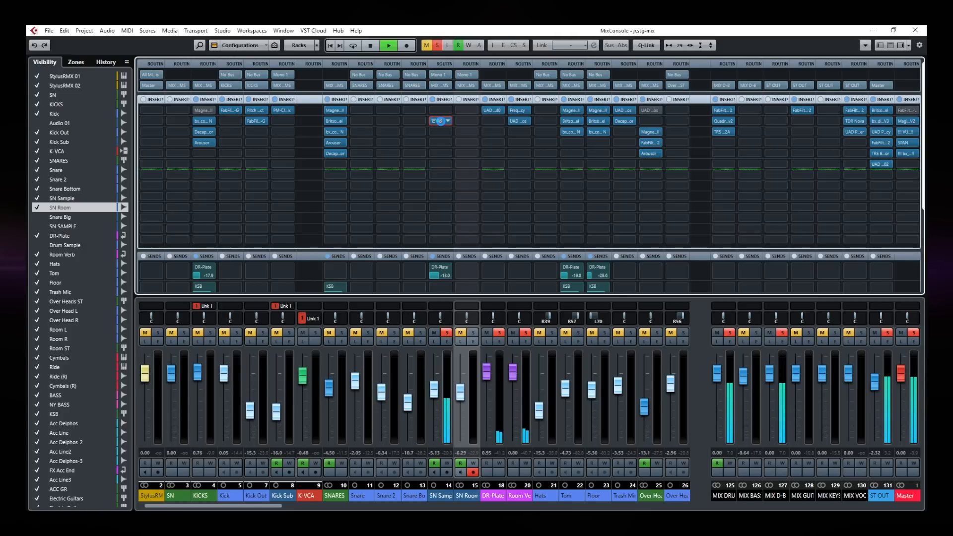
left_click(614, 161)
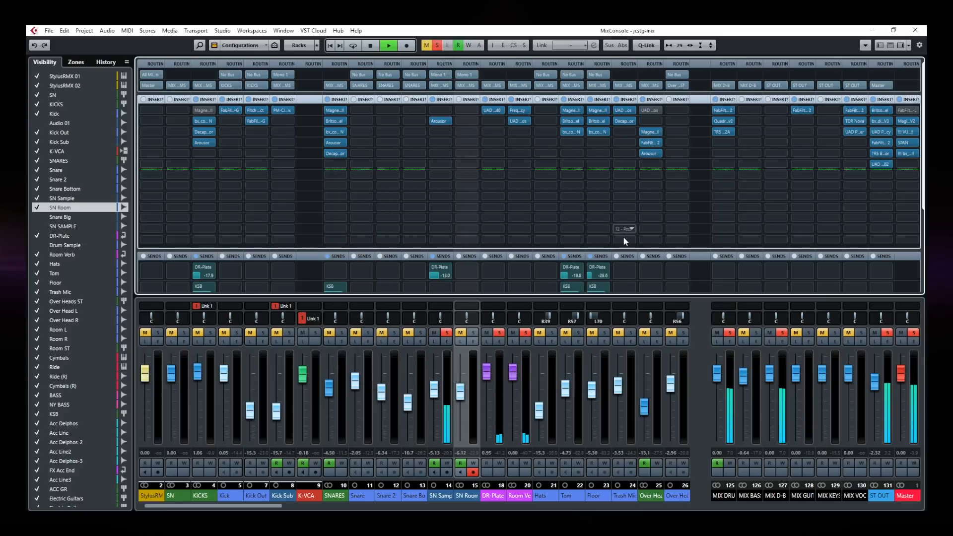
key("space")
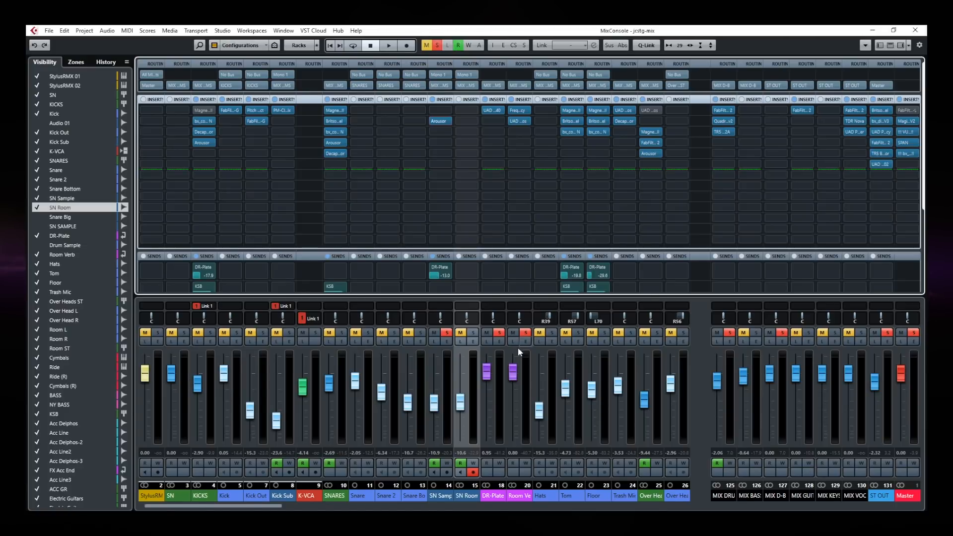
left_click(447, 333)
left_click(473, 333)
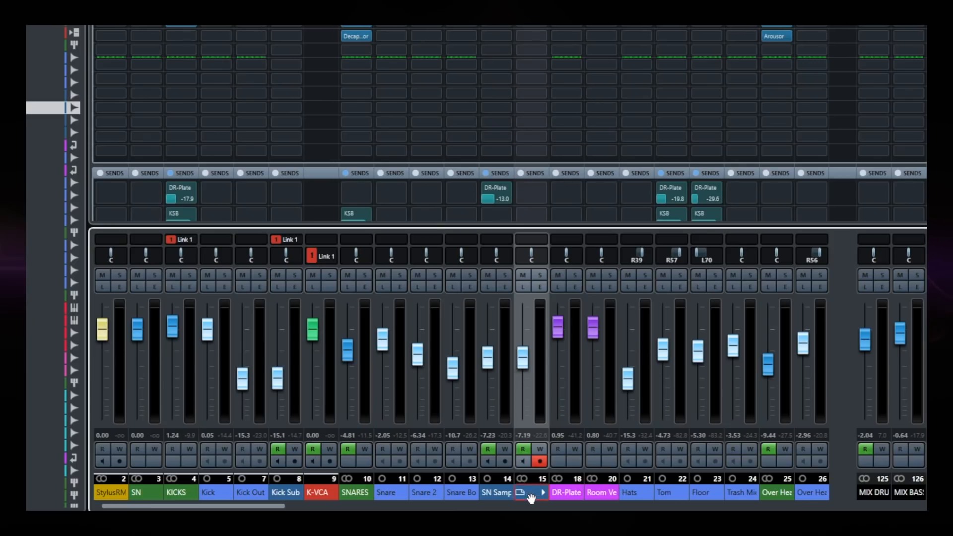
Add a VCA fader to the selected SNARES, SN Sample and SN Room channels
left_click(496, 494)
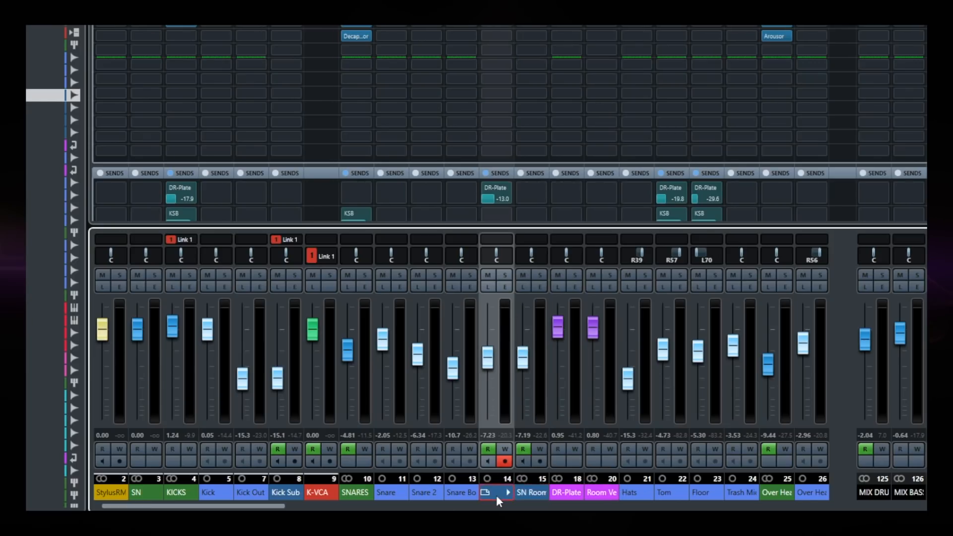
left_click(535, 491, "ctrl")
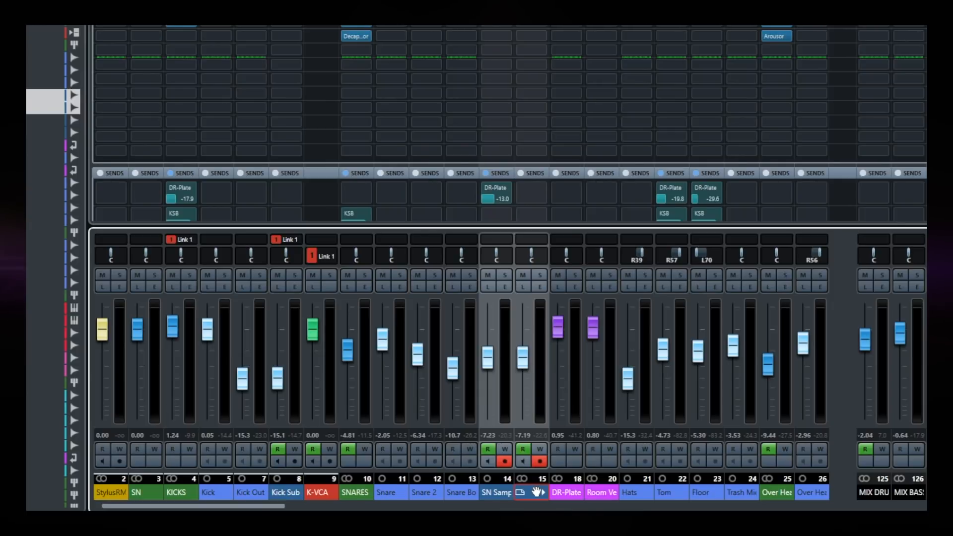
left_click(349, 493)
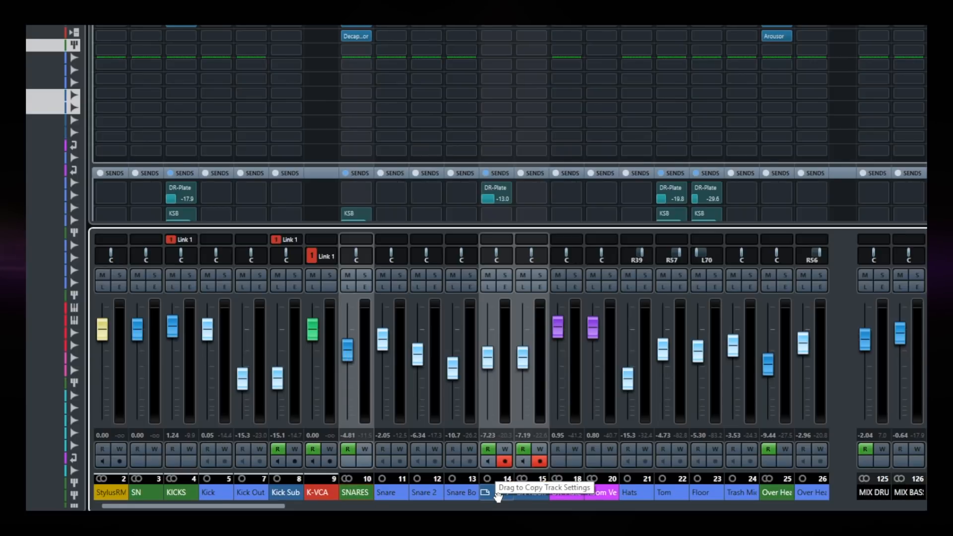
right_click(519, 478)
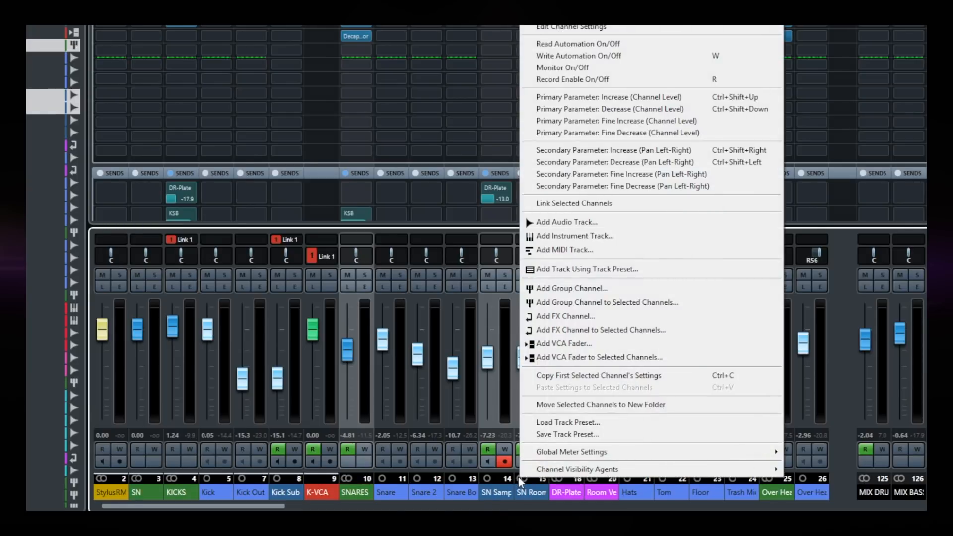
left_click(611, 357)
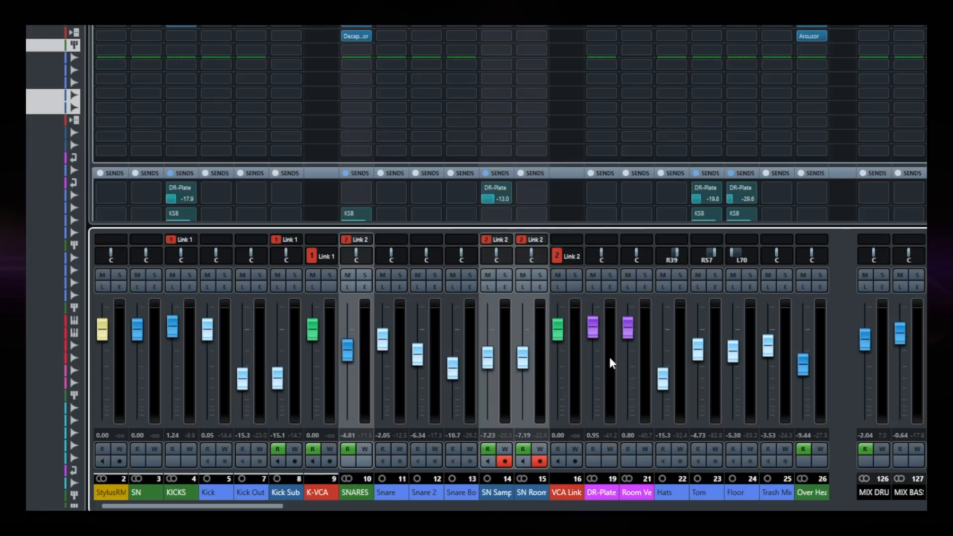
Test the new VCA fader by raising it to about 0.57 dB, and rename its channel SN VCA
mouse_move(558, 330)
left_mouse_down()
mouse_move(558, 409)
mouse_move(559, 331)
left_mouse_up()
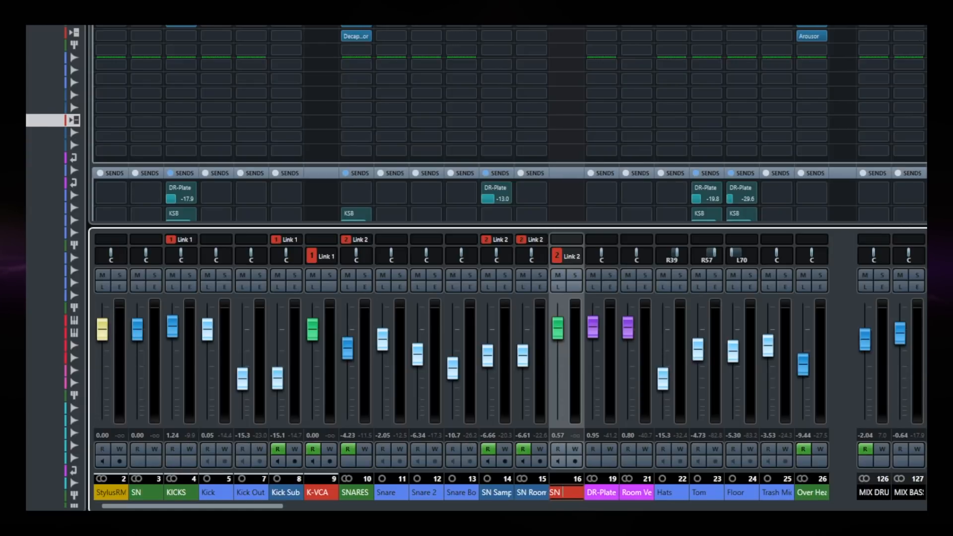
type("VCA")
key("Return")
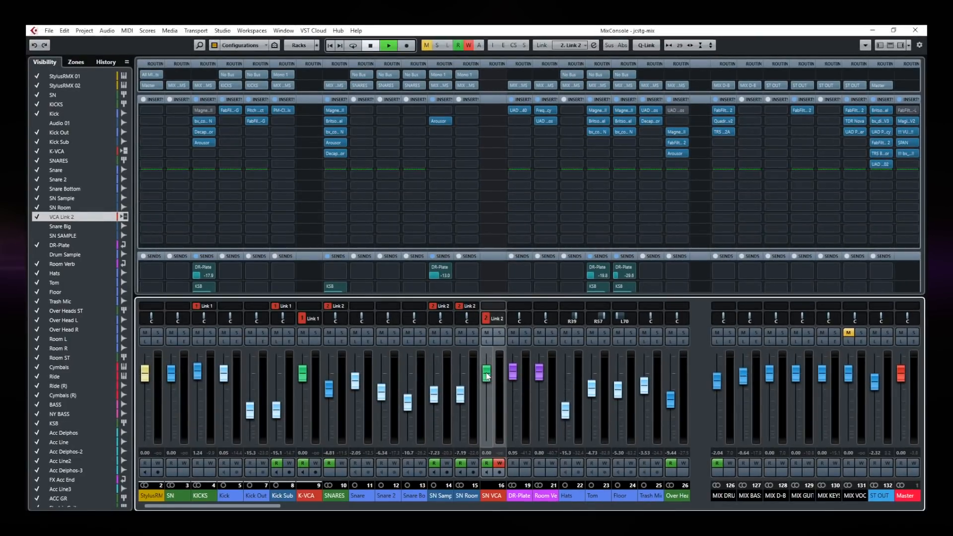
Record a temporary volume dip on the SN VCA fader during playback, and turn off its write automation
left_click_drag(487, 375, 489, 390)
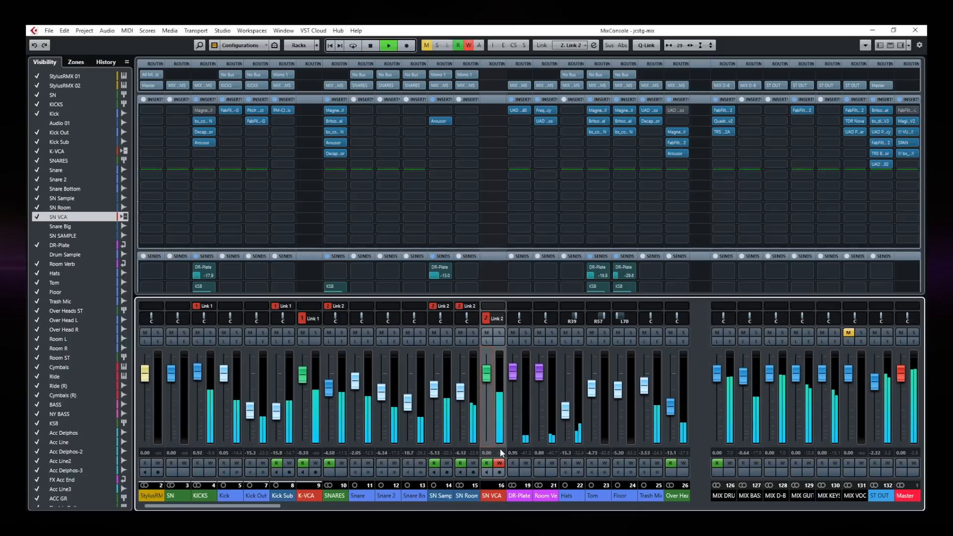
left_click(501, 462)
key("space")
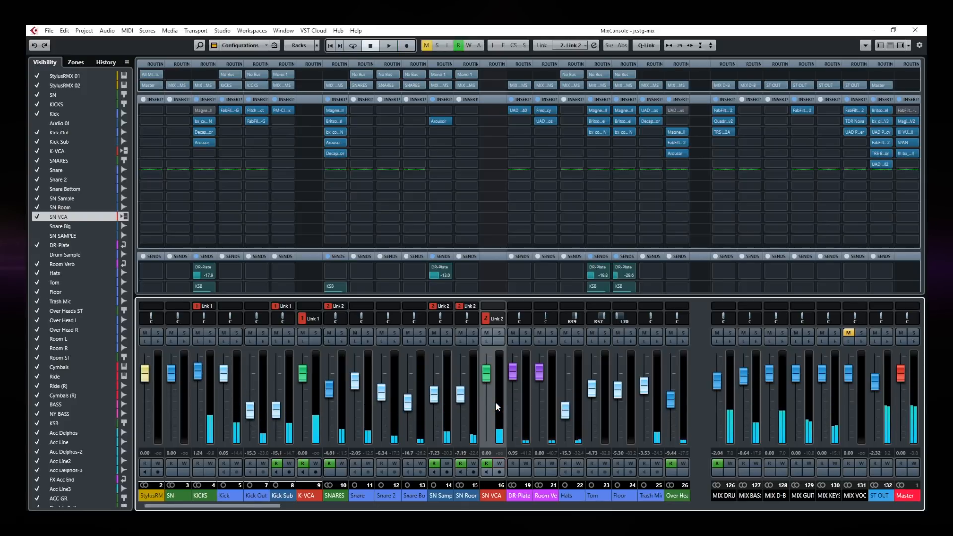
Inspect the SN VCA and SN Room volume automation around the bridge2 marker, and choose yellow as the SN Room volume lane's colour
key("F3")
scroll(546, 359, "up", 5)
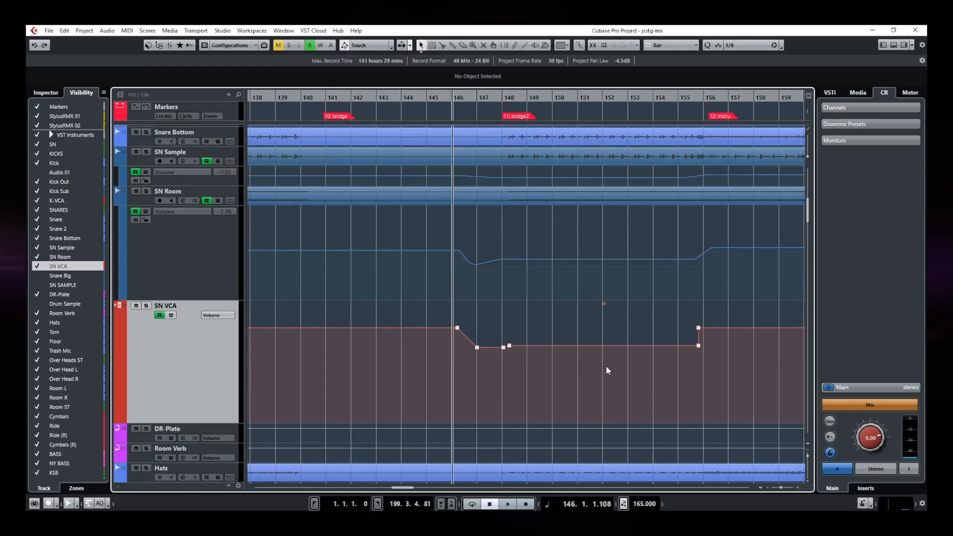
scroll(486, 289, "up", 3)
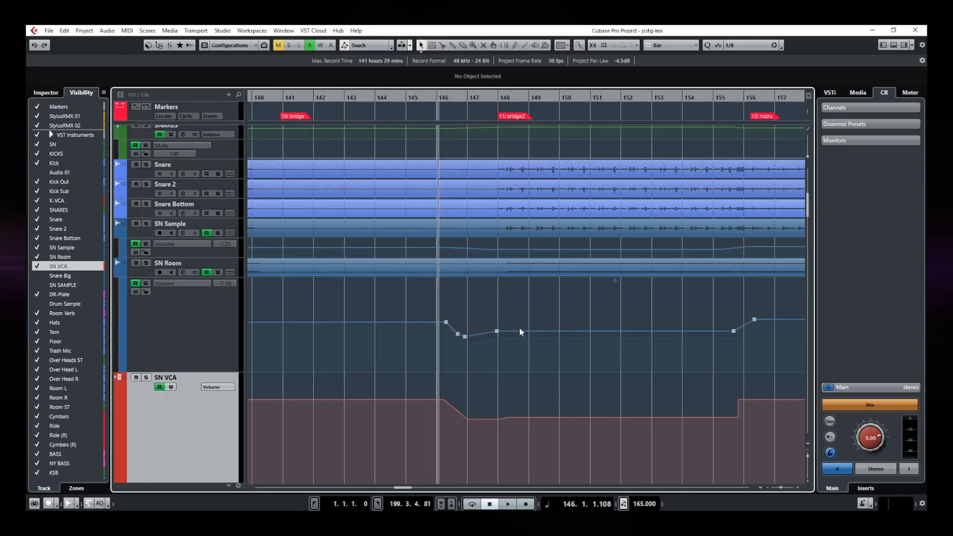
scroll(520, 328, "up", 2)
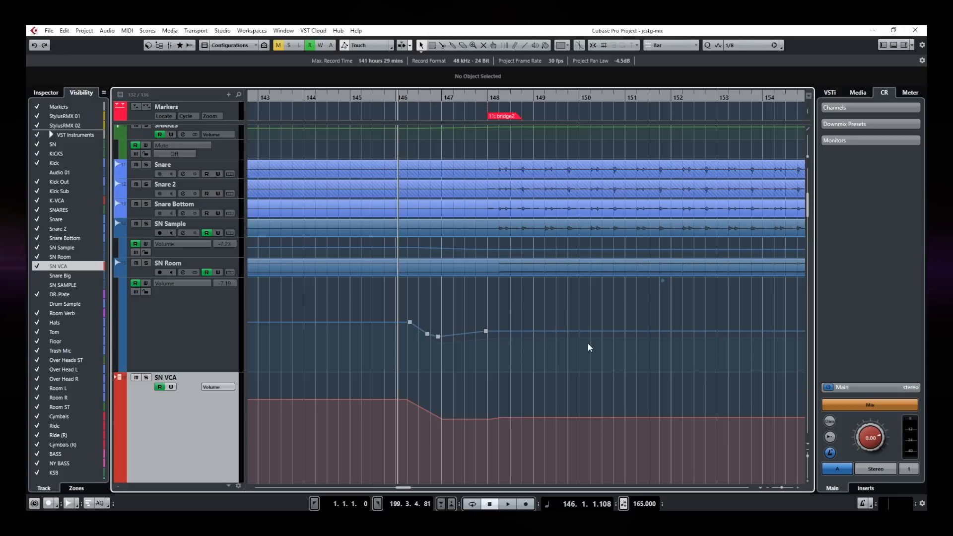
left_click(195, 307)
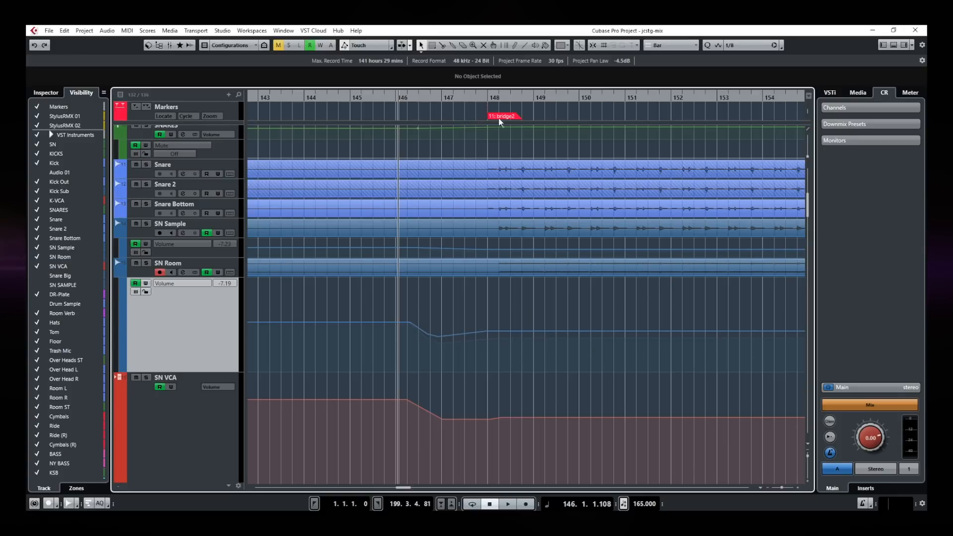
left_click(560, 46)
left_click(573, 96)
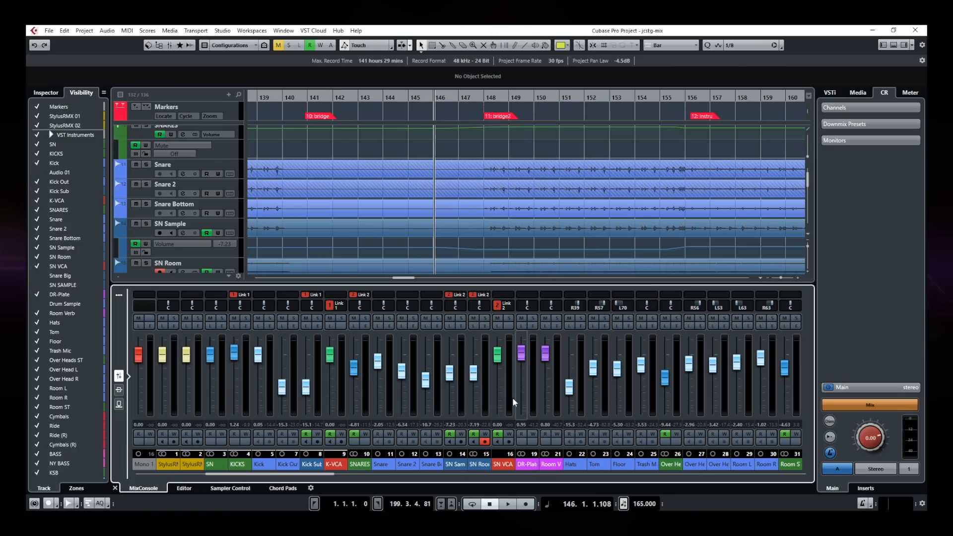
Route the outputs of SNARES, SN Sample and SN Room to the SN group in the MixConsole
left_click(455, 465)
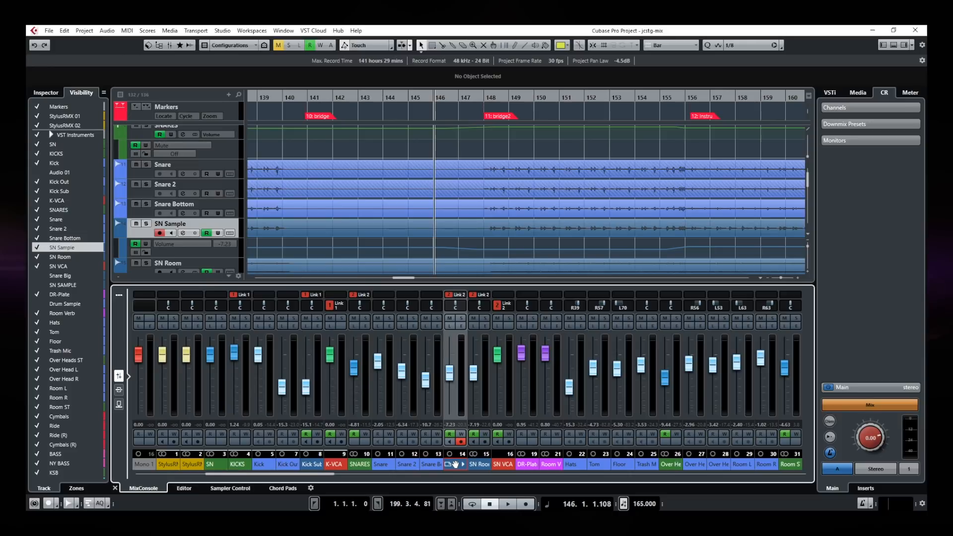
key("F3")
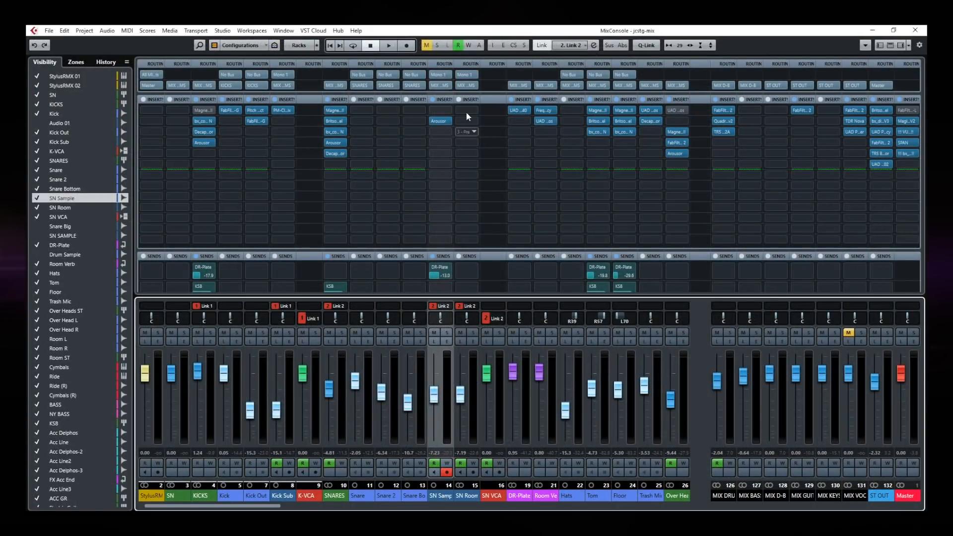
left_click(467, 85)
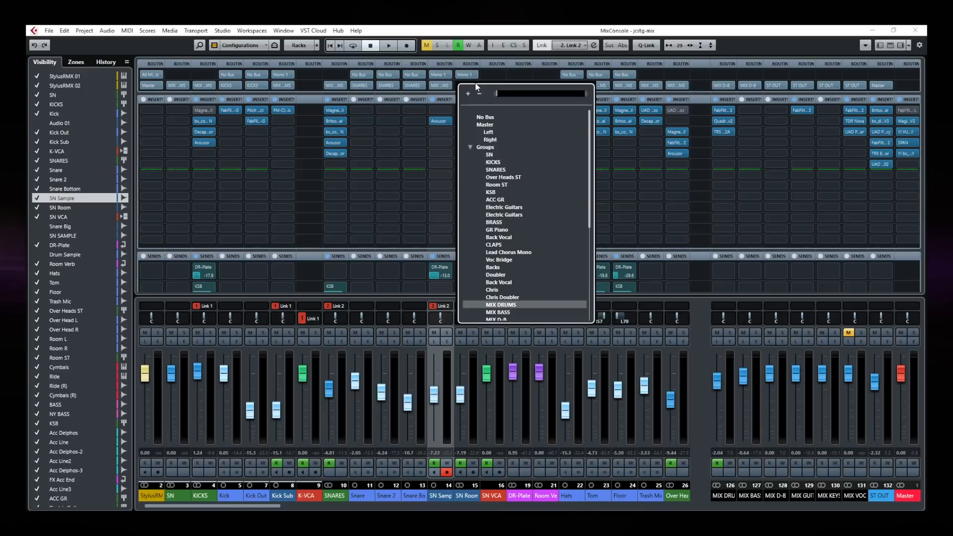
left_click(489, 156)
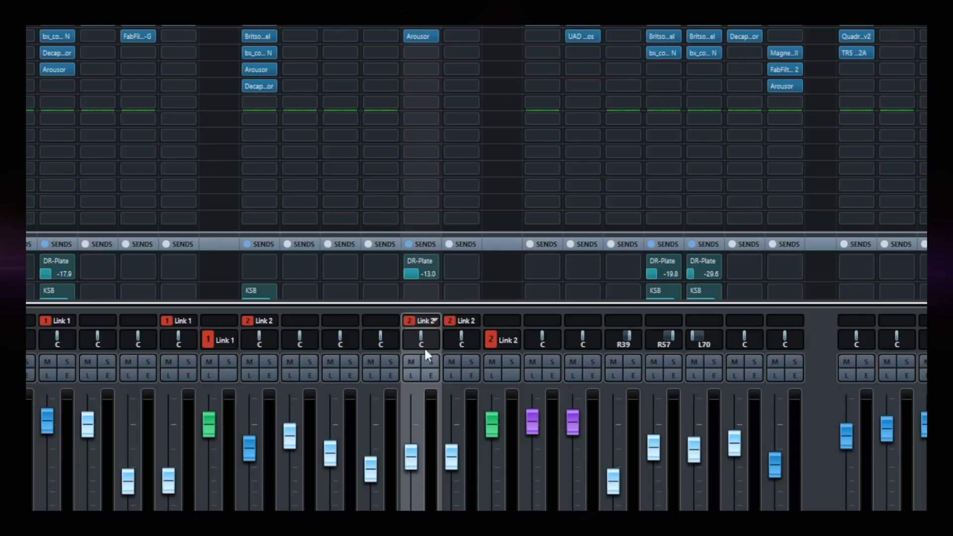
Play SN Sample in solo while lowering the SN group fader to about -15.7 dB, and reset that fader to 0.00
left_click(431, 362)
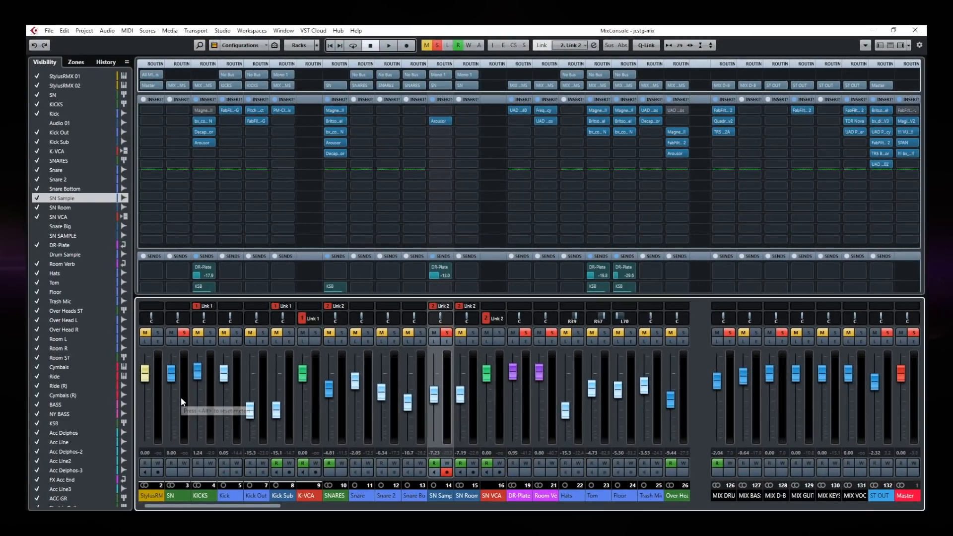
key("space")
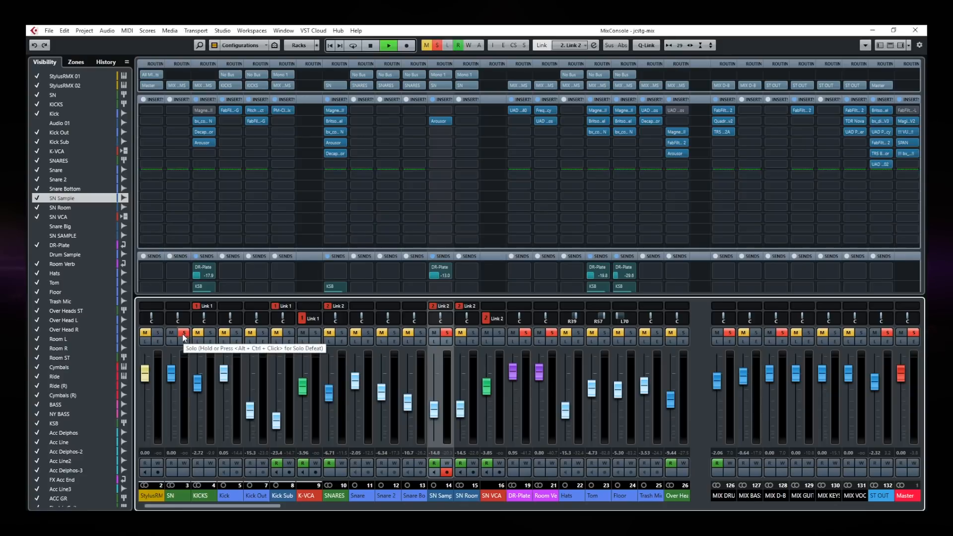
left_click_drag(171, 374, 168, 442)
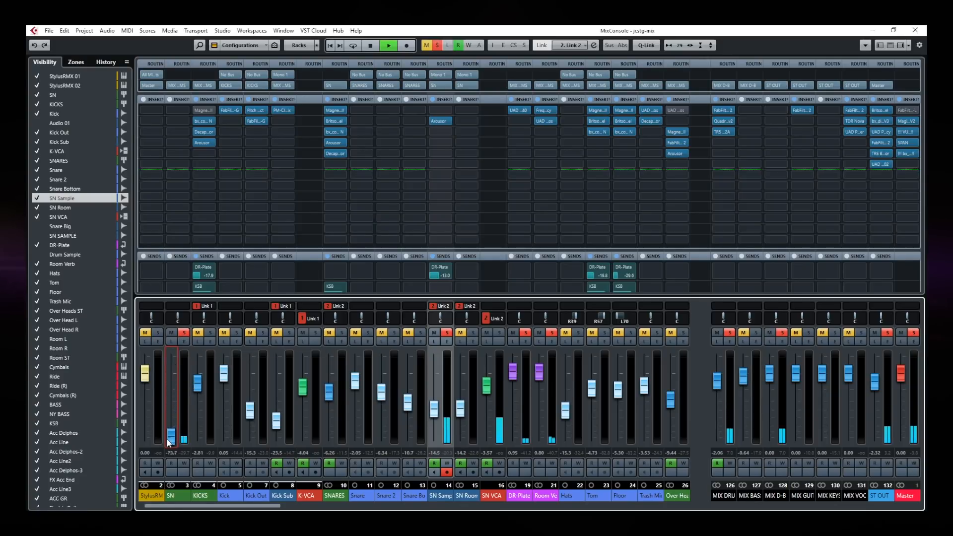
left_click(168, 442, "ctrl")
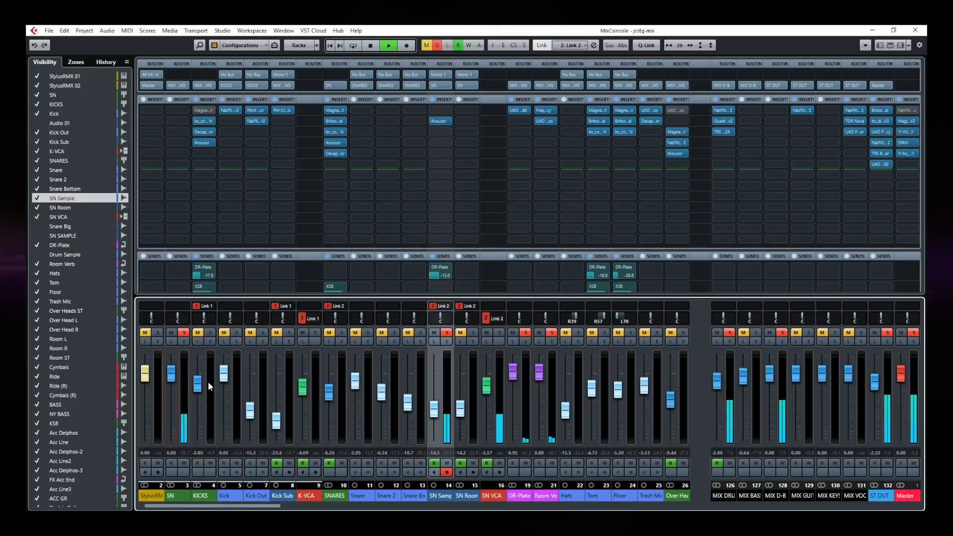